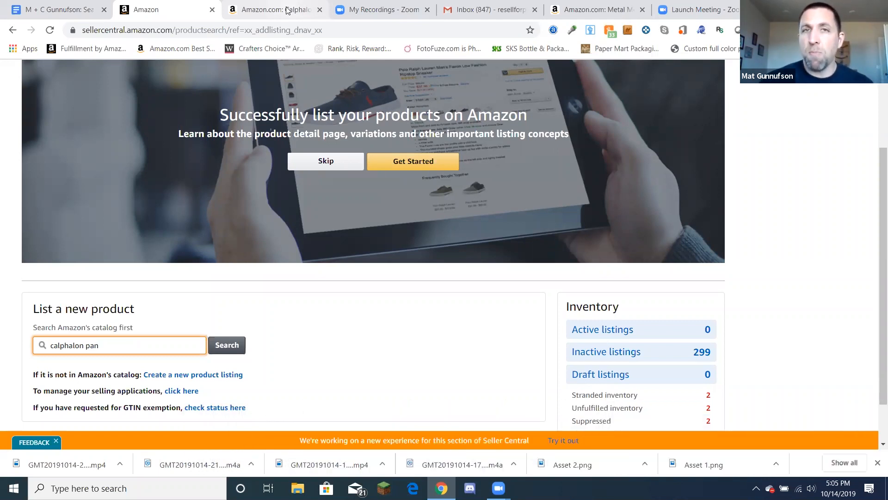
Step: Select the ASIN B07MCB3VTS in the Calphalon cookware set's page address
{"action": "left_click", "coordinate": [286, 9]}
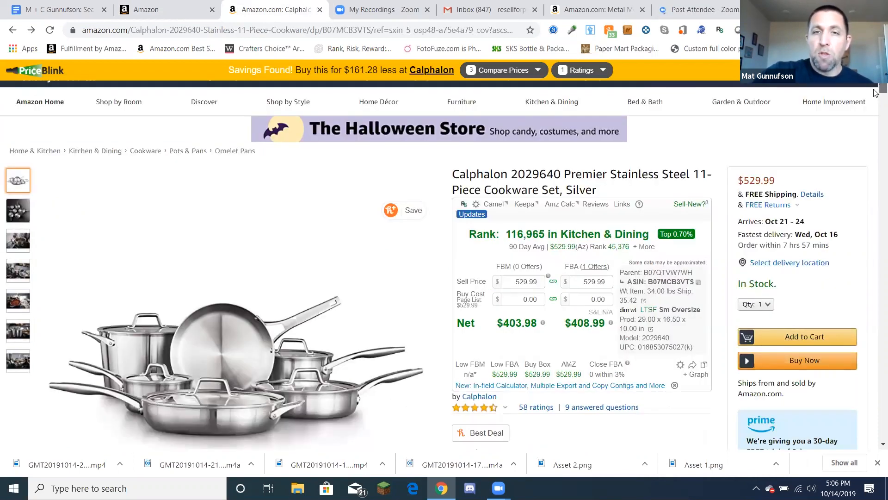
{"action": "scroll", "coordinate": [875, 88], "scroll_direction": "down", "scroll_amount": 3}
{"action": "scroll", "coordinate": [876, 88], "scroll_direction": "up", "scroll_amount": 3}
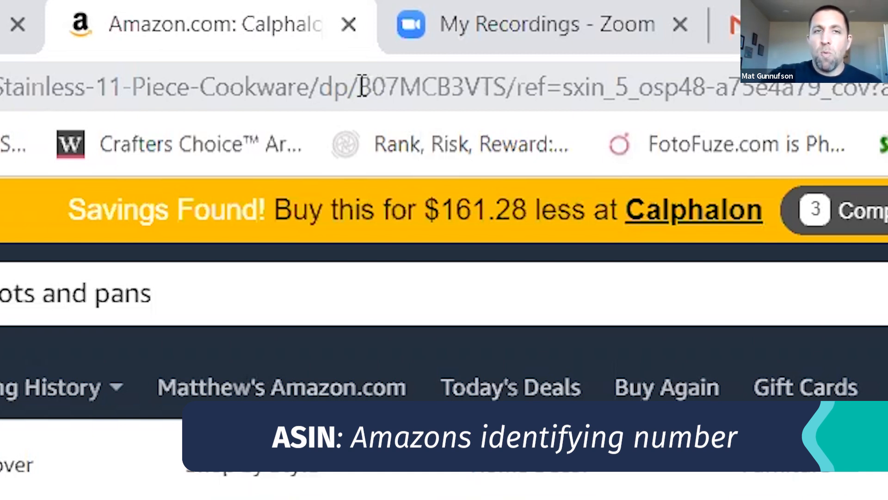
{"action": "left_click_drag", "start_coordinate": [360, 87], "coordinate": [508, 86]}
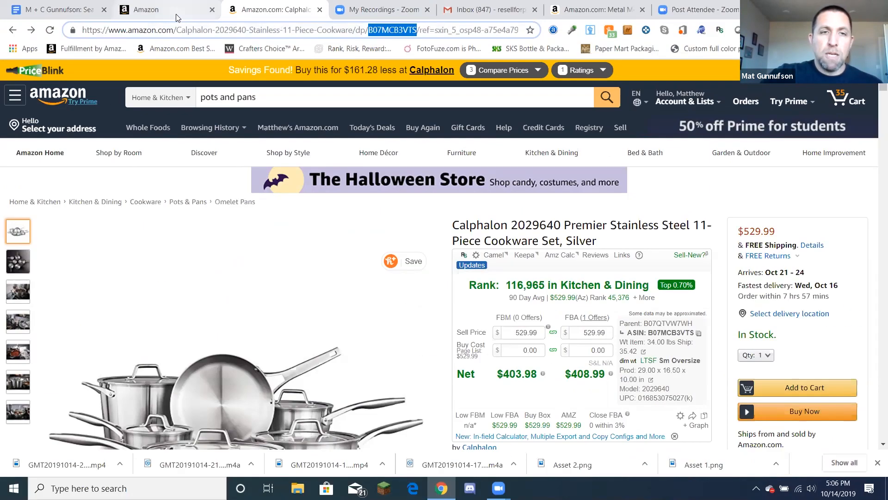
Step: Search the catalog for ASIN B07MCB3VTS and expand its listing limitations
{"action": "left_click", "coordinate": [173, 14]}
{"action": "left_click_drag", "start_coordinate": [883, 208], "coordinate": [883, 159]}
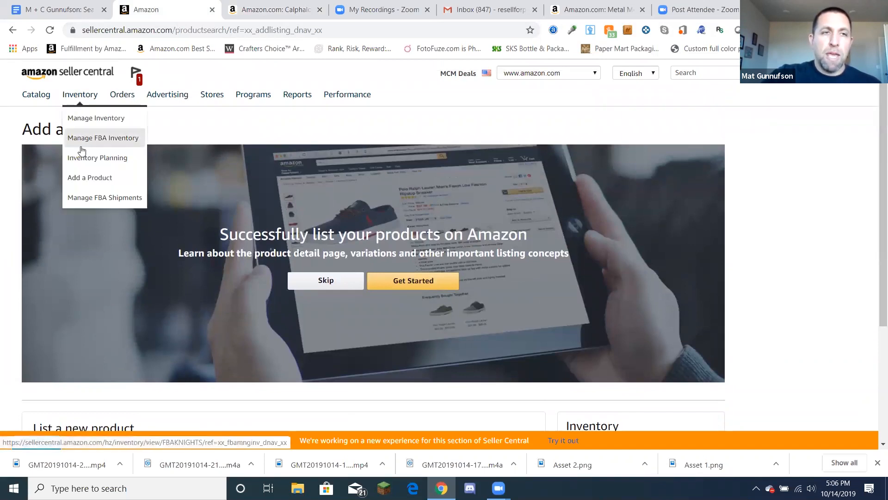
{"action": "scroll", "coordinate": [798, 173], "scroll_direction": "down", "scroll_amount": 3}
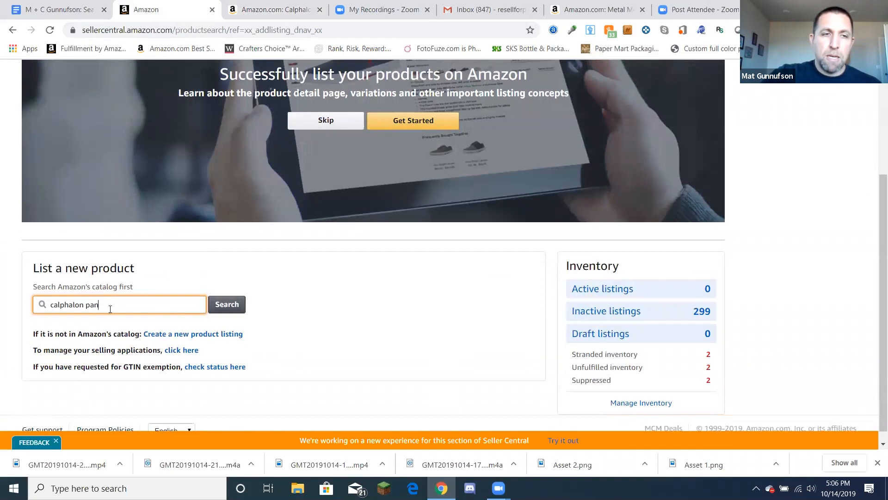
{"action": "left_click_drag", "start_coordinate": [102, 305], "coordinate": [42, 306]}
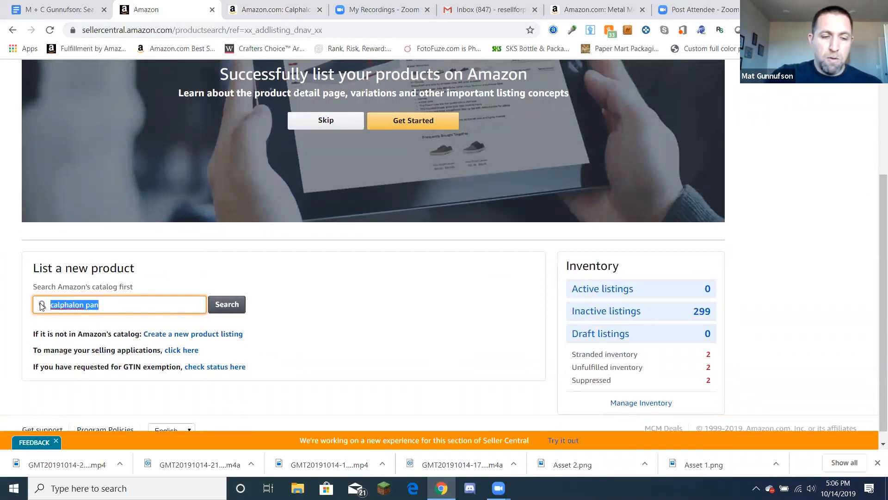
{"action": "type", "text": "B07MCB3VTS"}
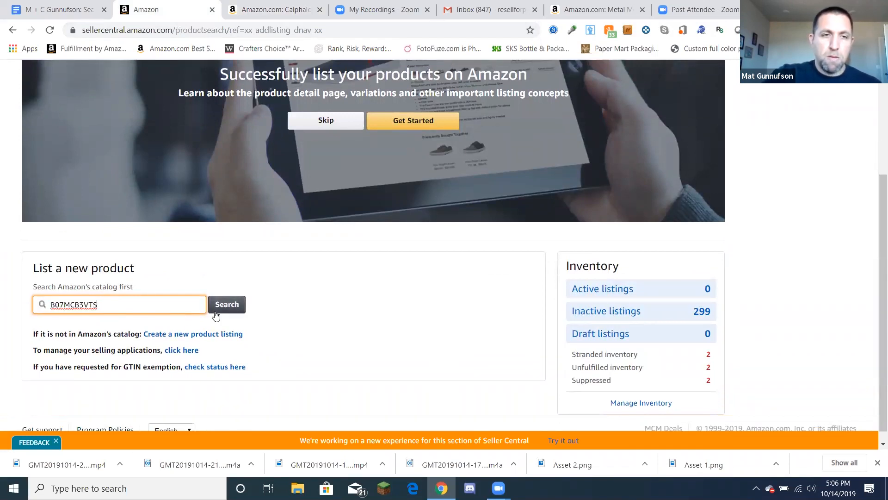
{"action": "left_click", "coordinate": [227, 304]}
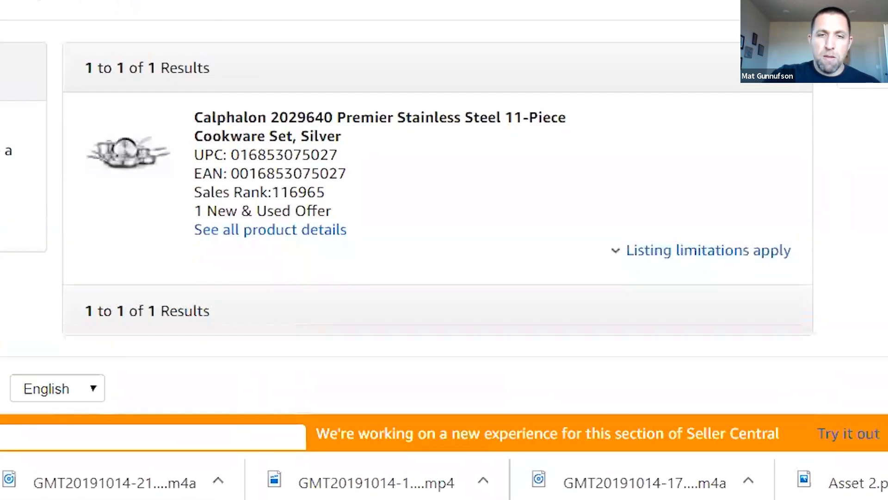
{"action": "left_click", "coordinate": [718, 249]}
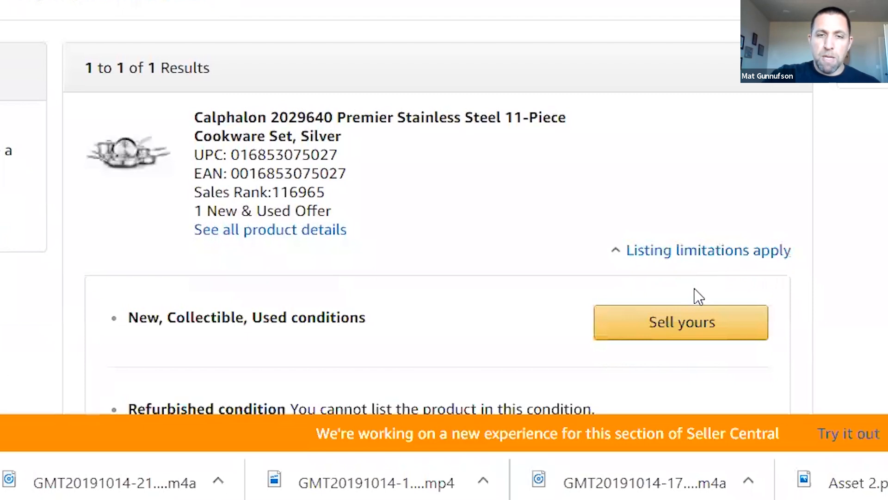
{"action": "scroll", "coordinate": [445, 278], "scroll_direction": "down", "scroll_amount": 3}
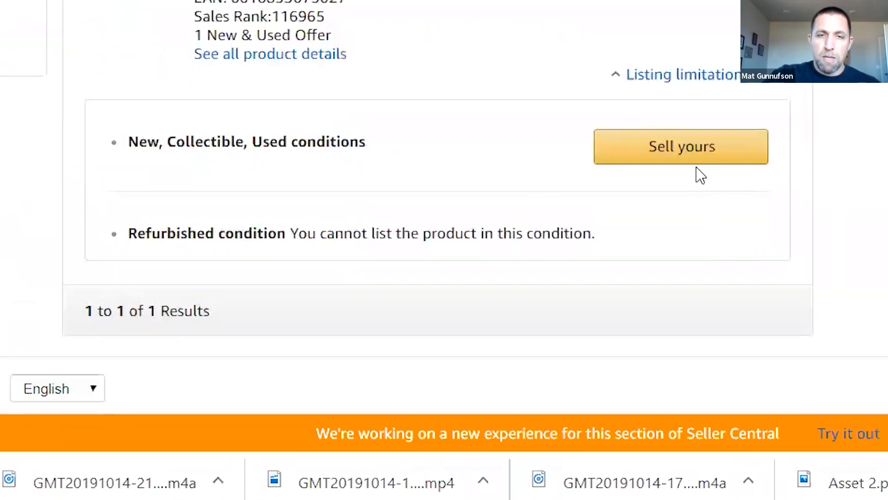
Step: Start an offer via Sell yours and enter seller SKU wm1019220
{"action": "left_click", "coordinate": [698, 150]}
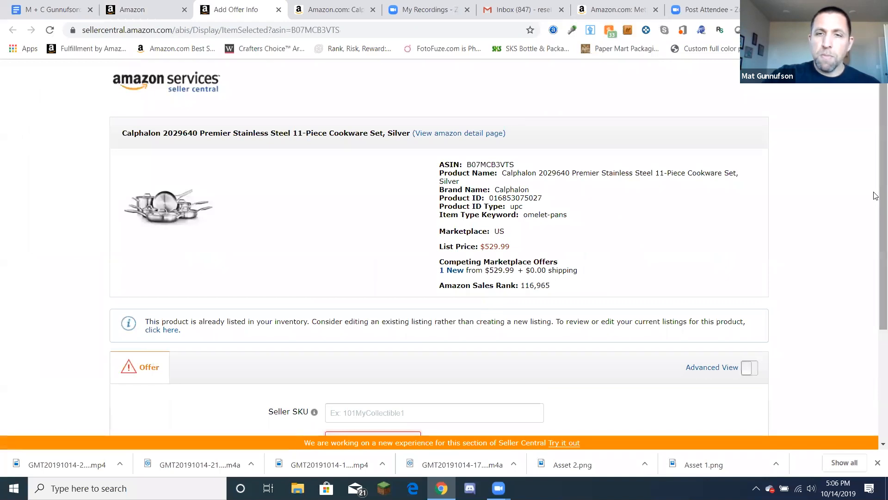
{"action": "scroll", "coordinate": [874, 258], "scroll_direction": "down", "scroll_amount": 2}
{"action": "scroll", "coordinate": [874, 258], "scroll_direction": "down", "scroll_amount": 1}
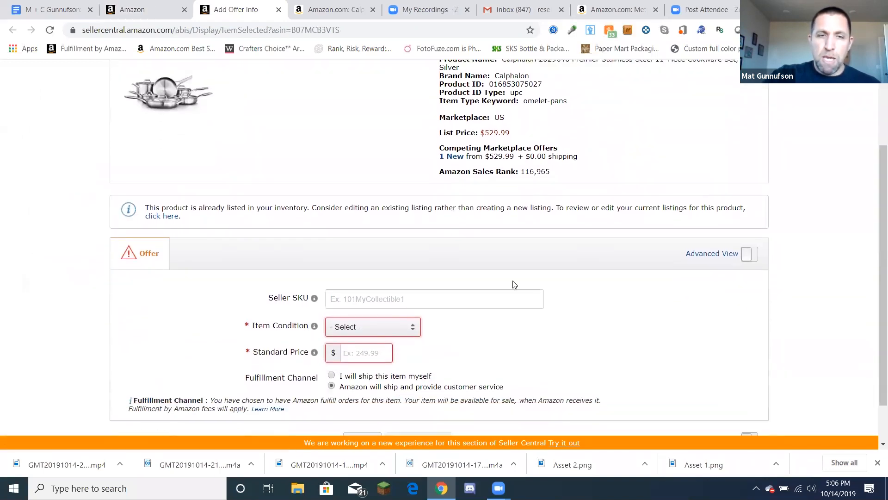
{"action": "left_click", "coordinate": [354, 300]}
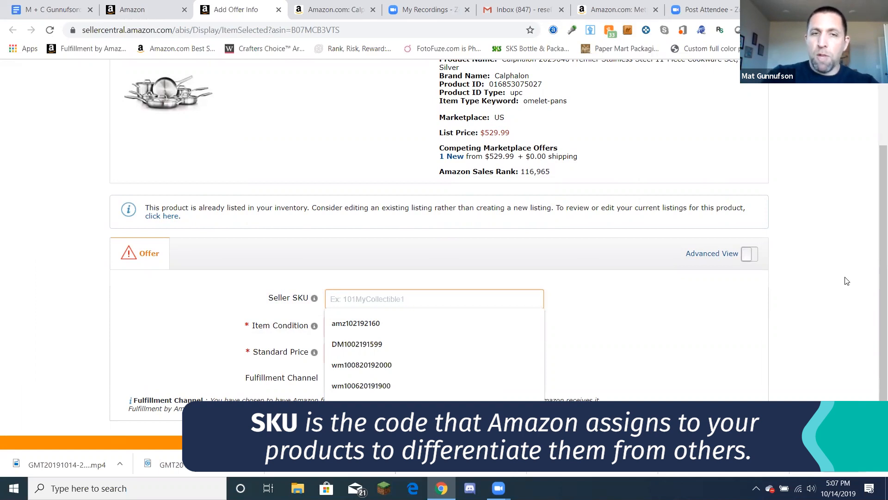
{"action": "type", "text": "wm"}
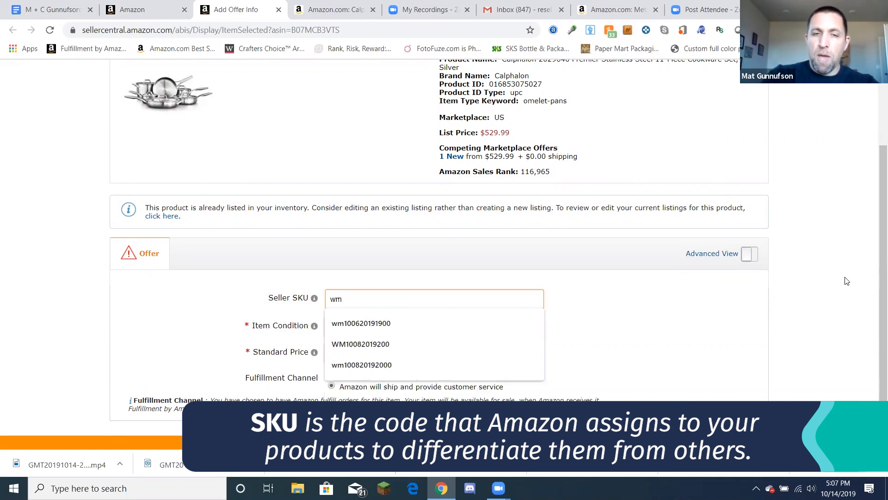
{"action": "type", "text": "10"}
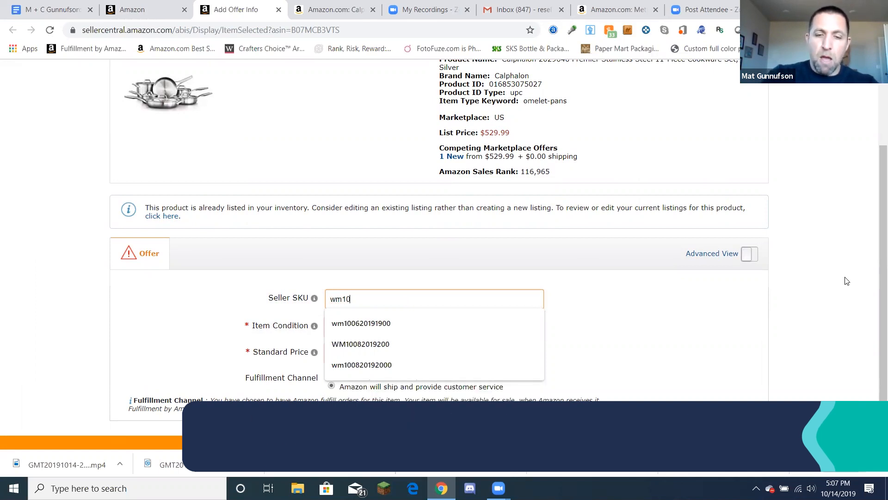
{"action": "type", "text": "19"}
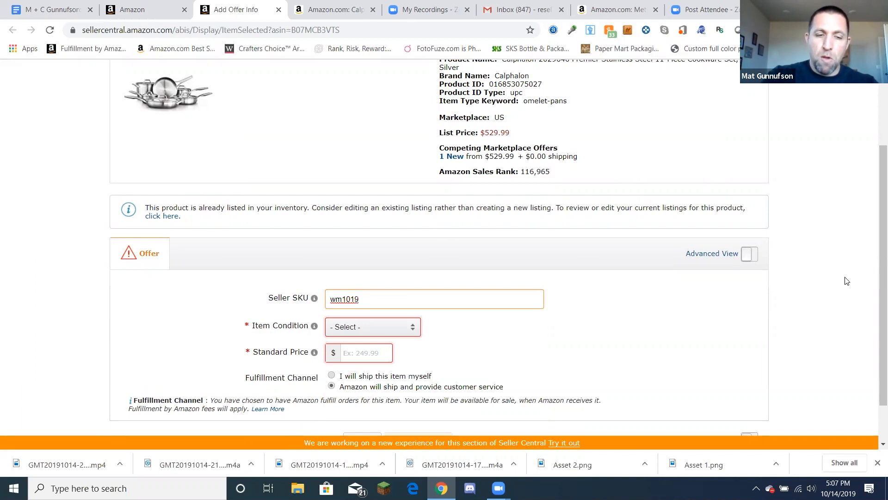
{"action": "type", "text": "220"}
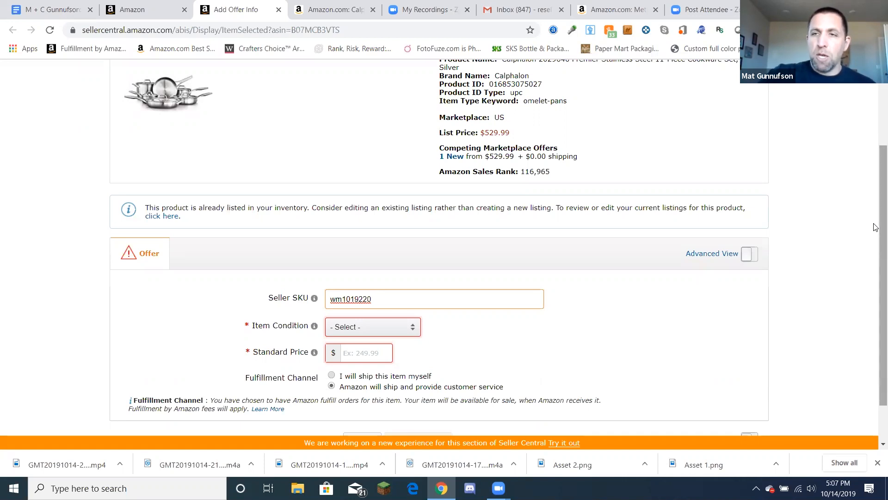
{"action": "mouse_move", "coordinate": [874, 242]}
{"action": "left_mouse_down"}
{"action": "mouse_move", "coordinate": [875, 218]}
{"action": "mouse_move", "coordinate": [875, 244]}
{"action": "left_mouse_up"}
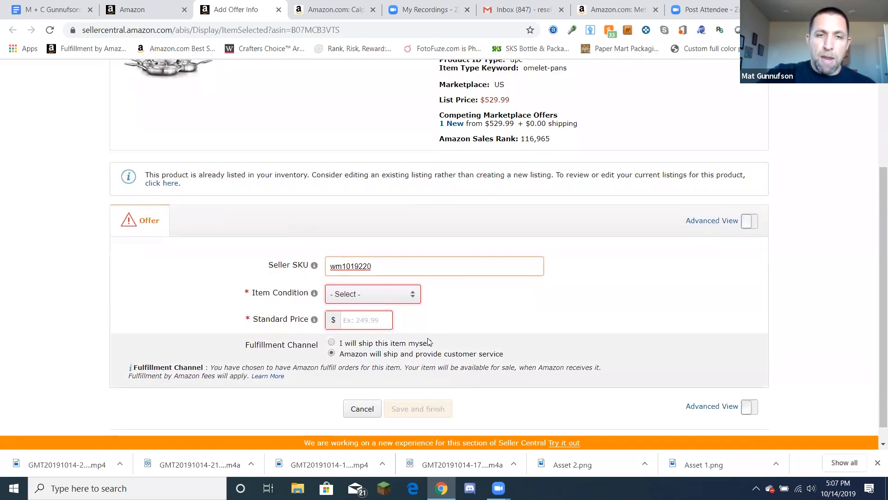
Step: Set the condition to New and the price to $529, dismissing price suggestions
{"action": "left_click", "coordinate": [413, 293]}
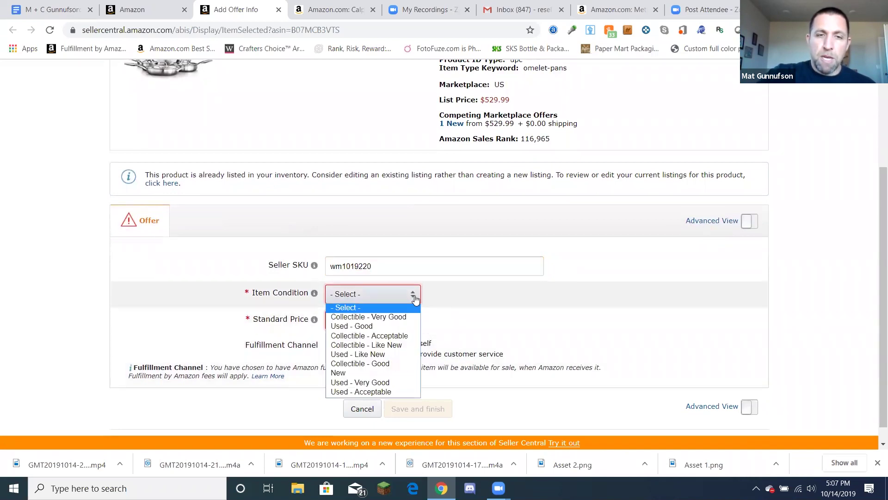
{"action": "left_click", "coordinate": [338, 373]}
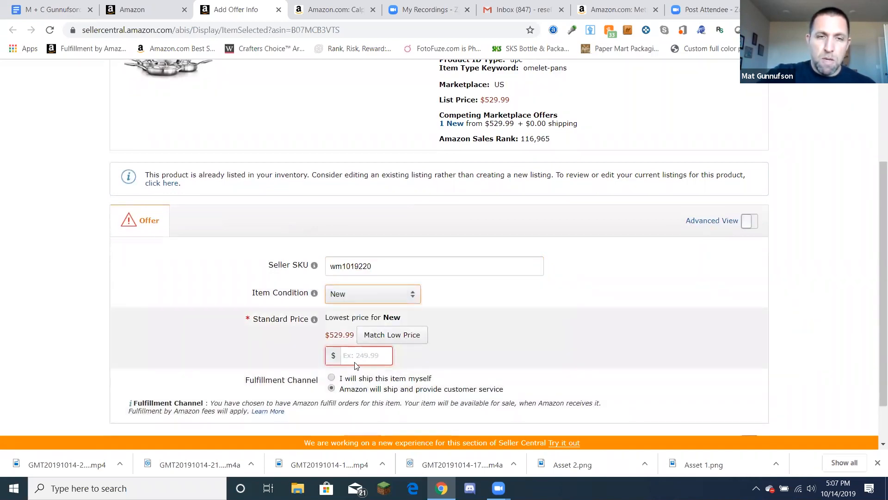
{"action": "left_click", "coordinate": [362, 356]}
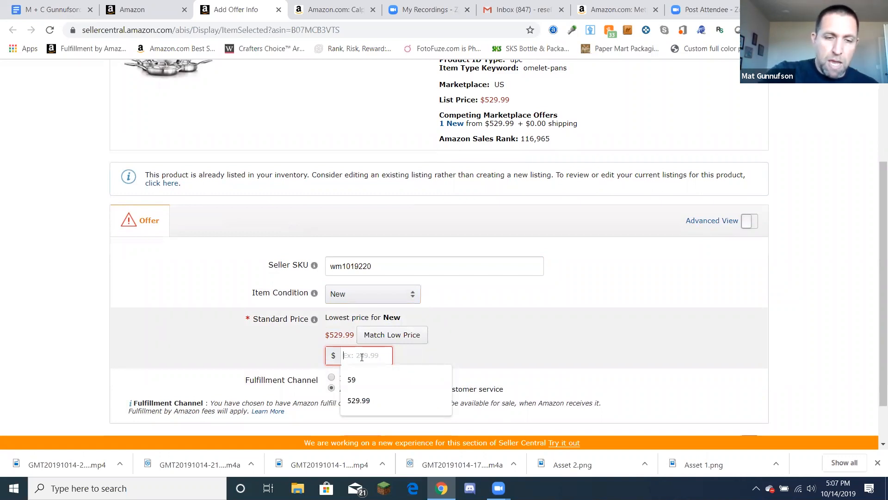
{"action": "type", "text": "529"}
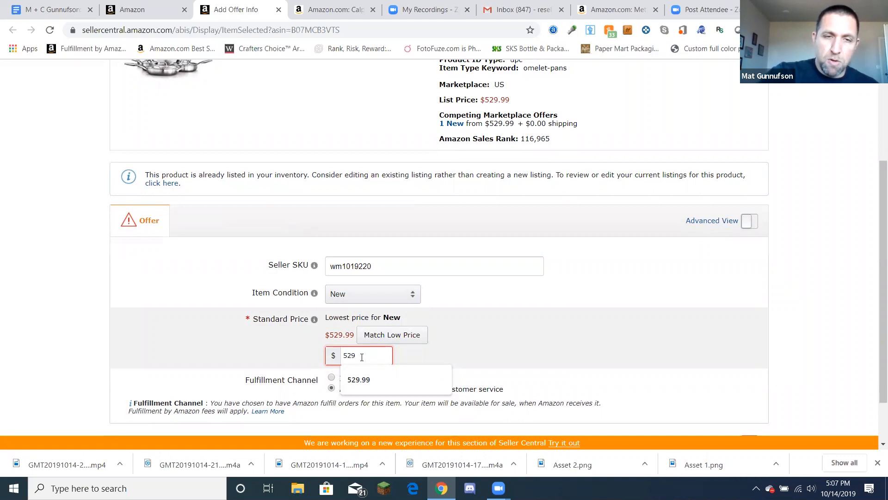
{"action": "left_click", "coordinate": [570, 356]}
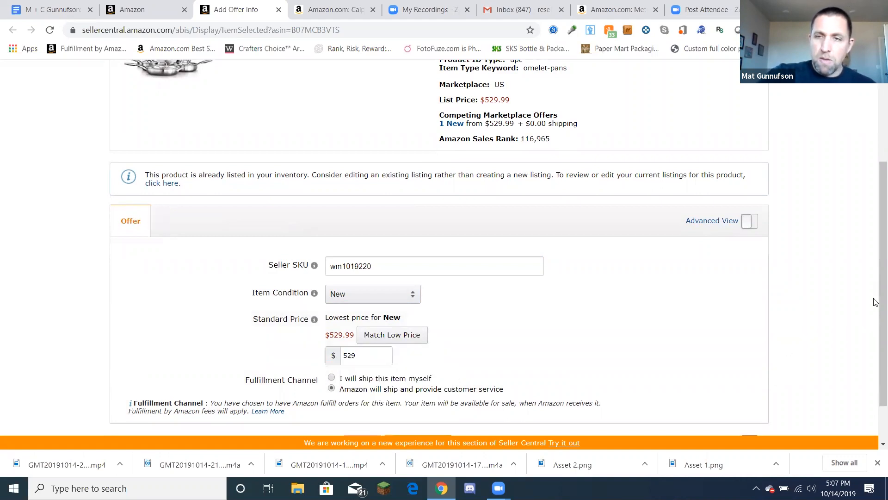
{"action": "left_click_drag", "start_coordinate": [876, 316], "coordinate": [874, 389]}
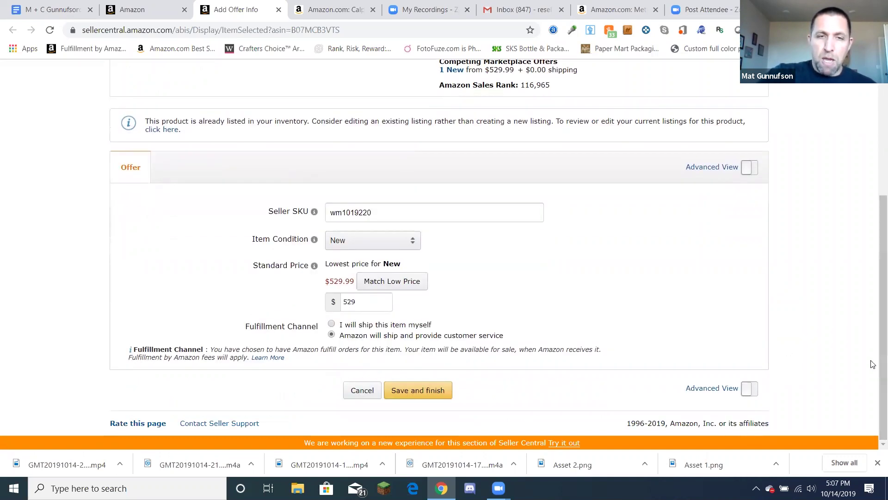
Step: Choose 'I will ship this item myself', set quantity 3, and save and finish the offer
{"action": "left_click", "coordinate": [331, 325]}
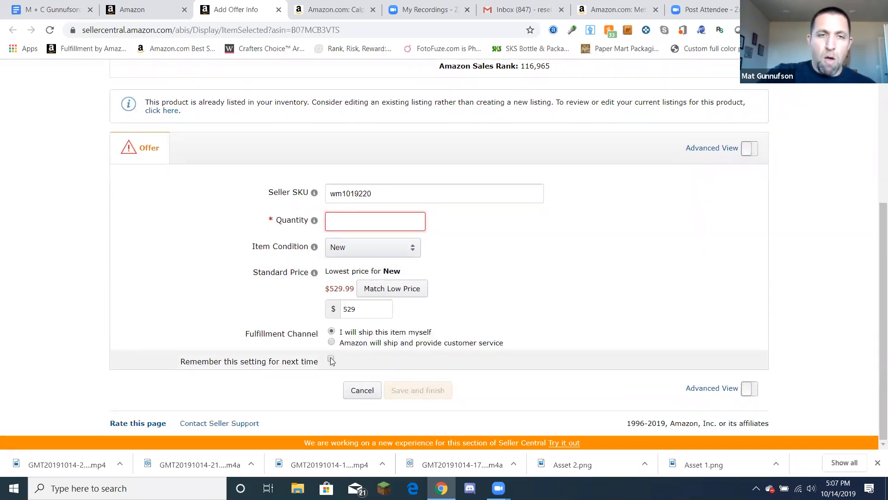
{"action": "mouse_move", "coordinate": [375, 220]}
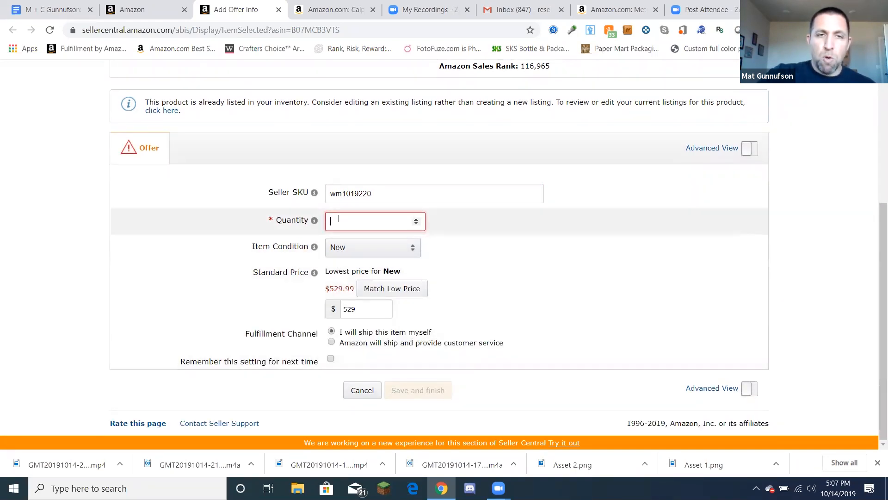
{"action": "left_click", "coordinate": [338, 220]}
{"action": "type", "text": "3"}
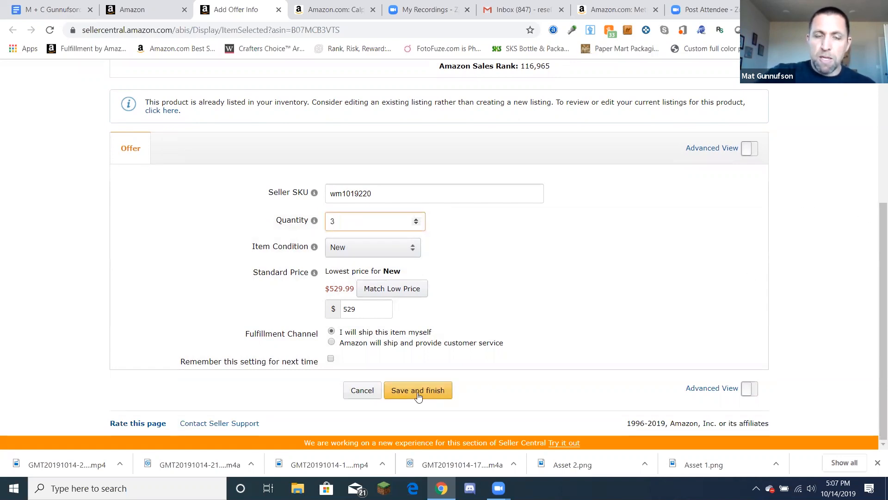
{"action": "left_click", "coordinate": [417, 393]}
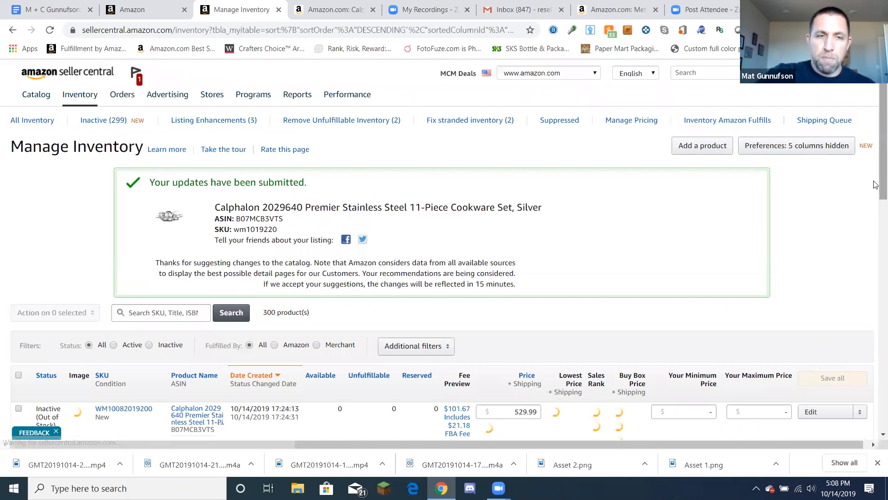
{"action": "scroll", "coordinate": [876, 191], "scroll_direction": "down", "scroll_amount": 3}
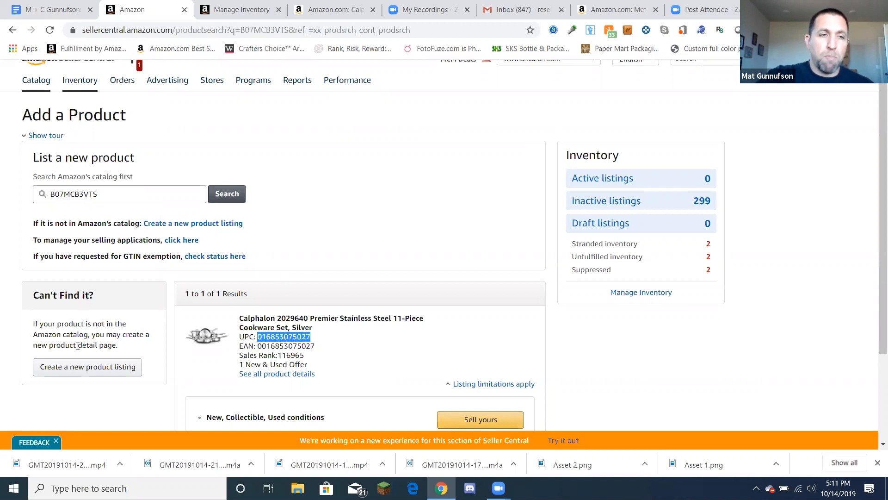
Step: Create a new listing classified Pet Supplies > Cats > Beds & Furniture > Bed Liners and confirm it
{"action": "left_click", "coordinate": [96, 369]}
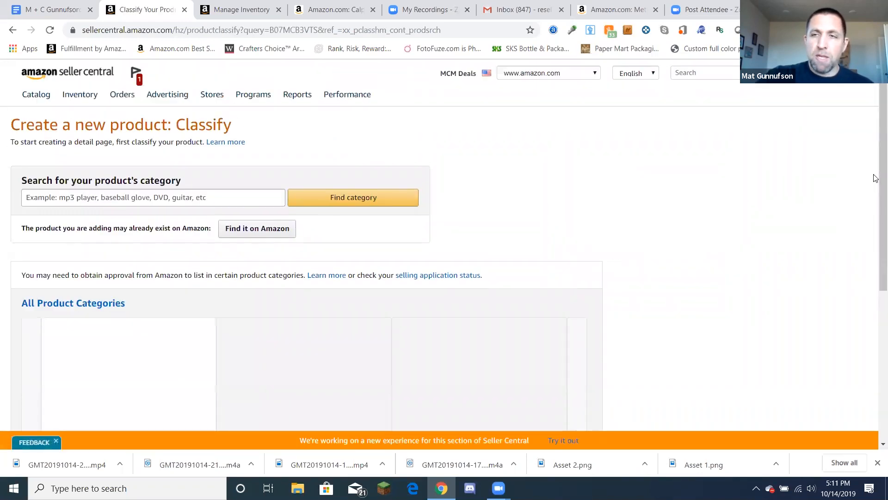
{"action": "left_click_drag", "start_coordinate": [875, 177], "coordinate": [875, 229]}
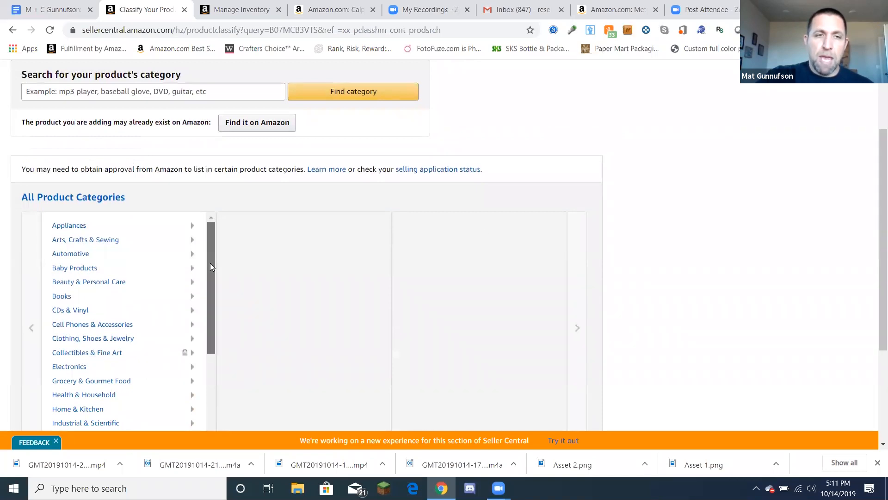
{"action": "mouse_move", "coordinate": [210, 254]}
{"action": "left_mouse_down"}
{"action": "mouse_move", "coordinate": [211, 265]}
{"action": "mouse_move", "coordinate": [211, 236]}
{"action": "mouse_move", "coordinate": [206, 315]}
{"action": "left_mouse_up"}
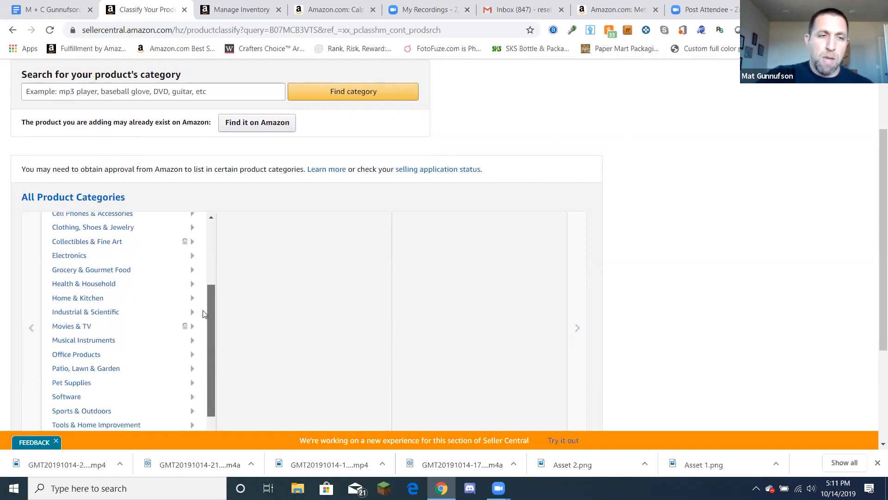
{"action": "left_click", "coordinate": [71, 373]}
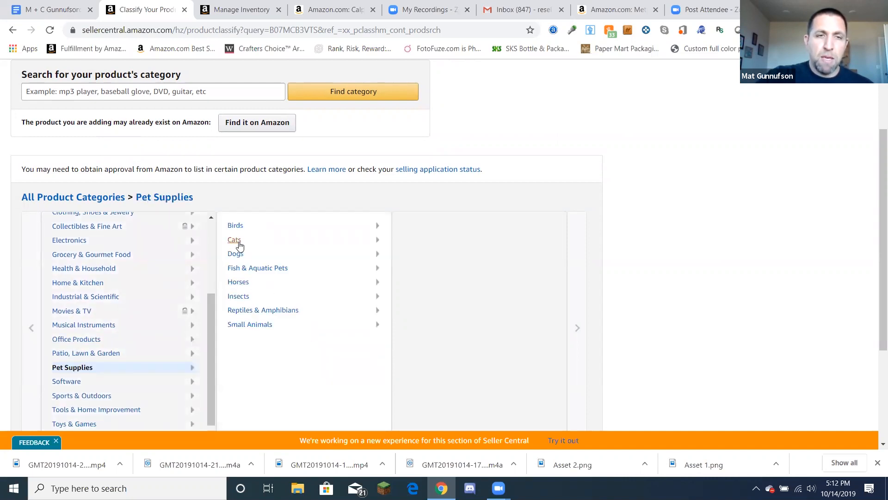
{"action": "left_click", "coordinate": [235, 240]}
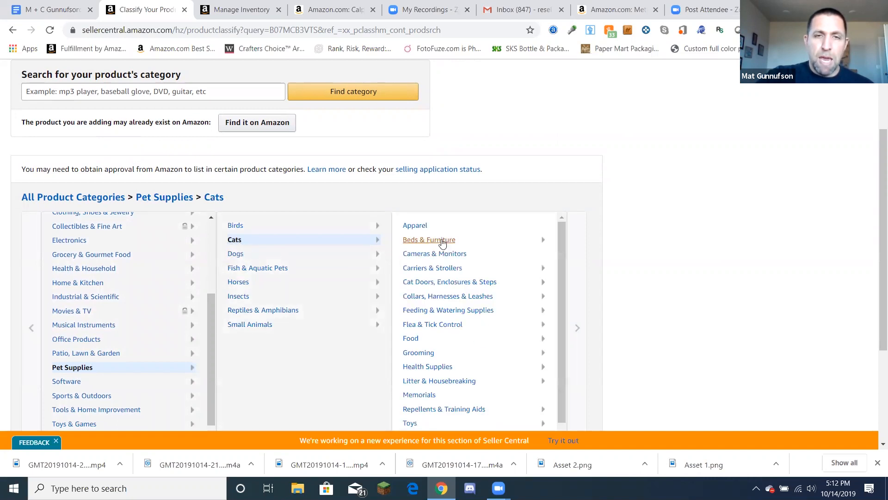
{"action": "left_click", "coordinate": [429, 239]}
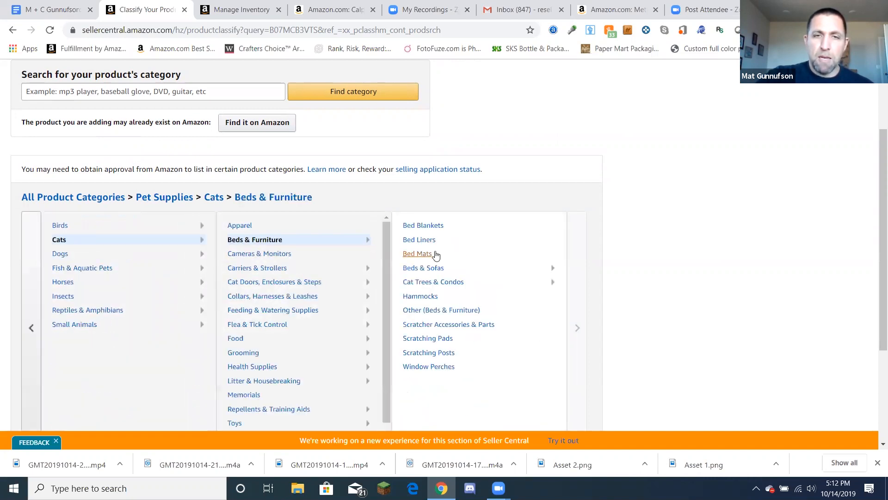
{"action": "left_click", "coordinate": [419, 239]}
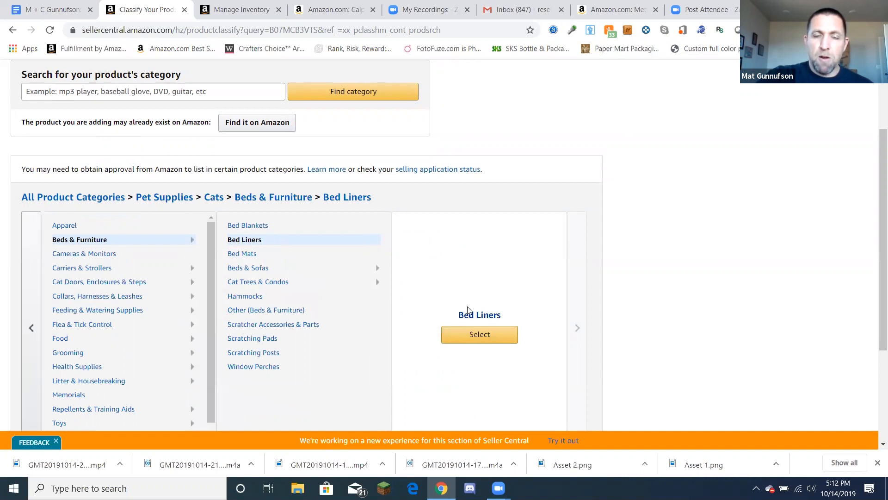
{"action": "left_click", "coordinate": [475, 336]}
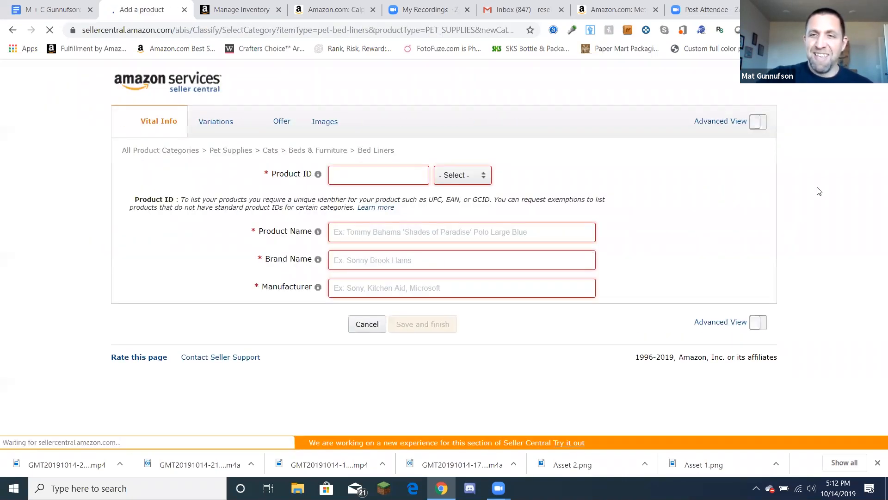
{"action": "left_click", "coordinate": [342, 176]}
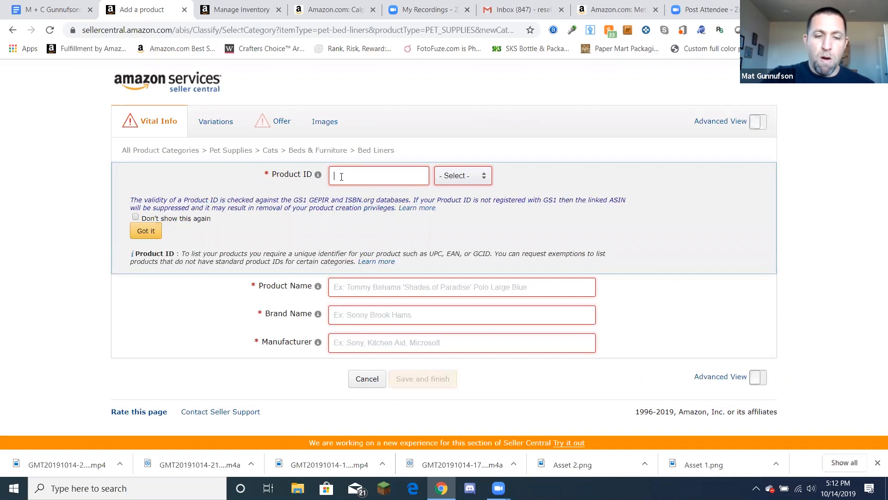
{"action": "left_click", "coordinate": [462, 175]}
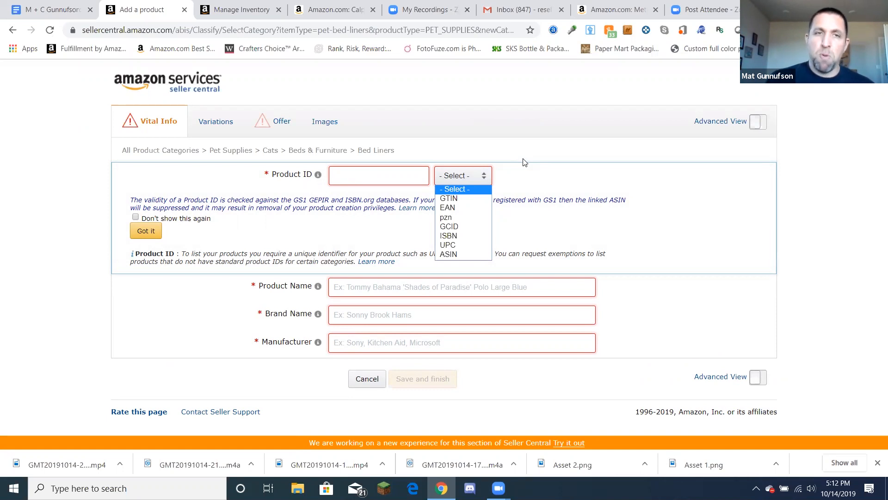
{"action": "left_click", "coordinate": [381, 179]}
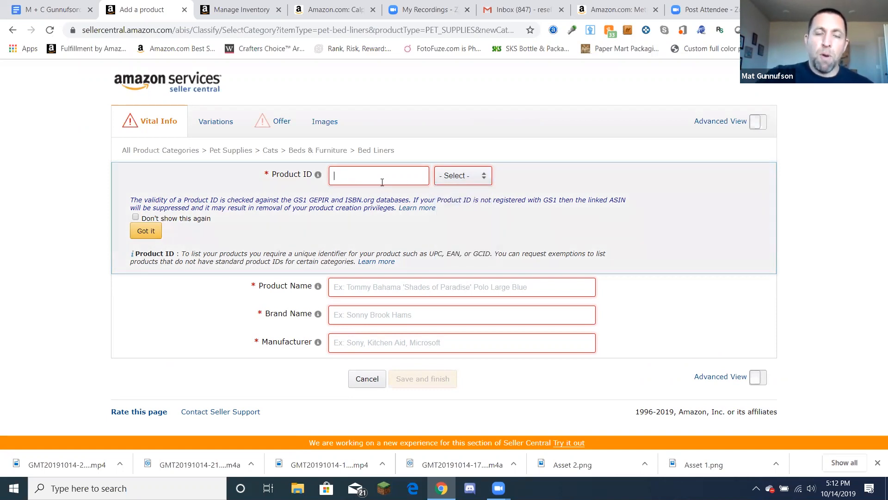
{"action": "type", "text": "016853075027"}
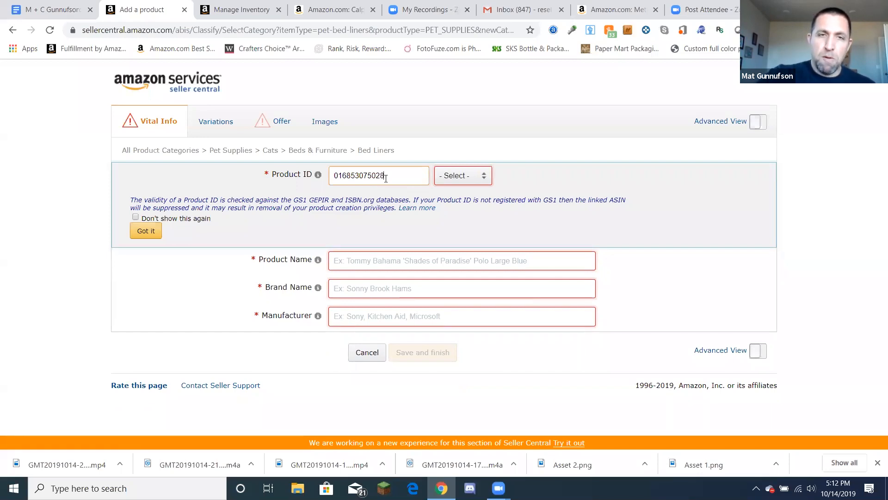
Step: Focus the Product Name field to begin naming the bed liner
{"action": "left_click", "coordinate": [368, 261]}
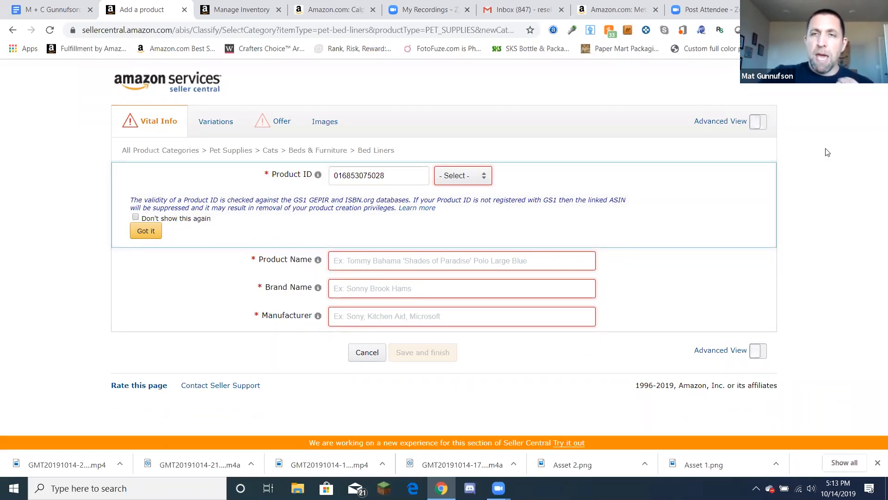
{"action": "left_click", "coordinate": [345, 260]}
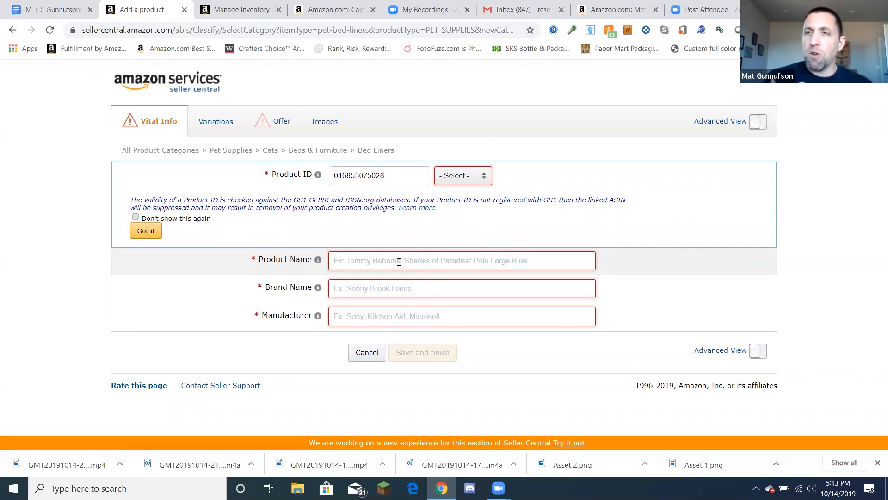
{"action": "left_click", "coordinate": [399, 262]}
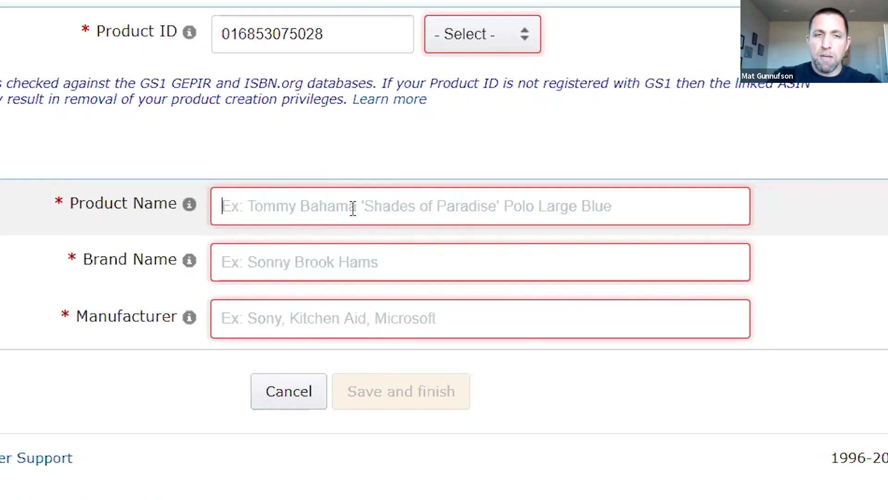
{"action": "type", "text": "CAT"}
{"action": "type", "text": "t "}
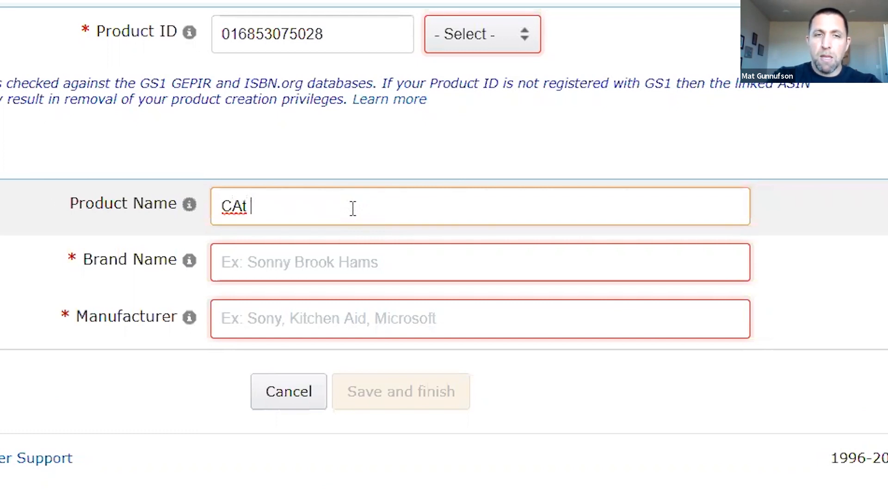
{"action": "type", "text": "Link"}
Step: Name the product CAt Liner with brand and manufacturer 'cat liner brand', then move to Variations
{"action": "key", "text": "BackSpace"}
{"action": "type", "text": "er"}
{"action": "left_click", "coordinate": [284, 259]}
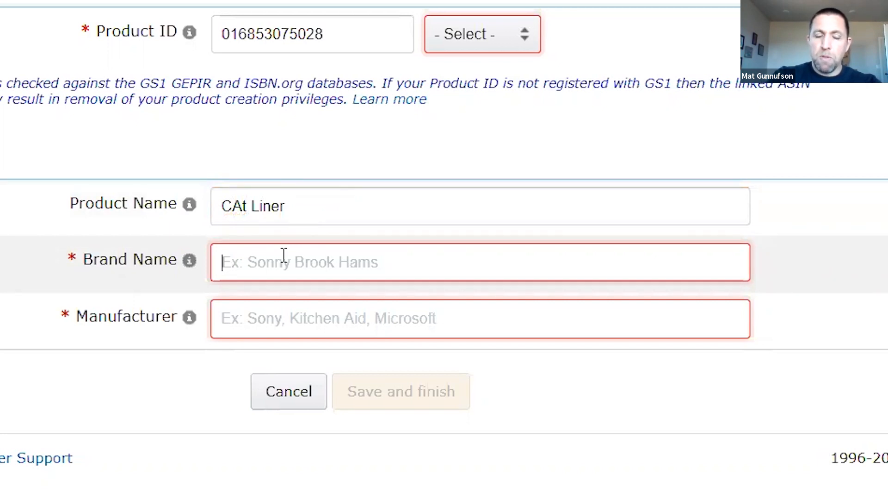
{"action": "type", "text": "cat liner brankd"}
{"action": "key", "text": "BackSpace"}
{"action": "key", "text": "BackSpace"}
{"action": "type", "text": "d"}
{"action": "left_click", "coordinate": [275, 326]}
{"action": "type", "text": "cat "}
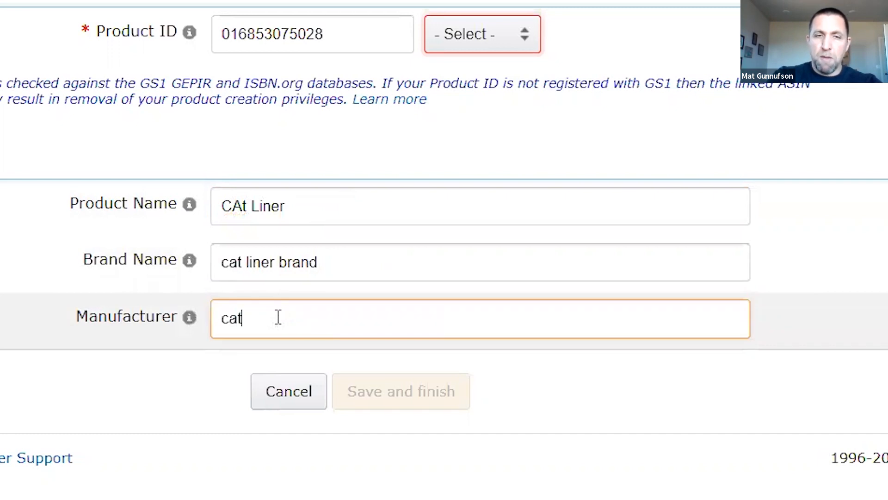
{"action": "type", "text": "liner brand"}
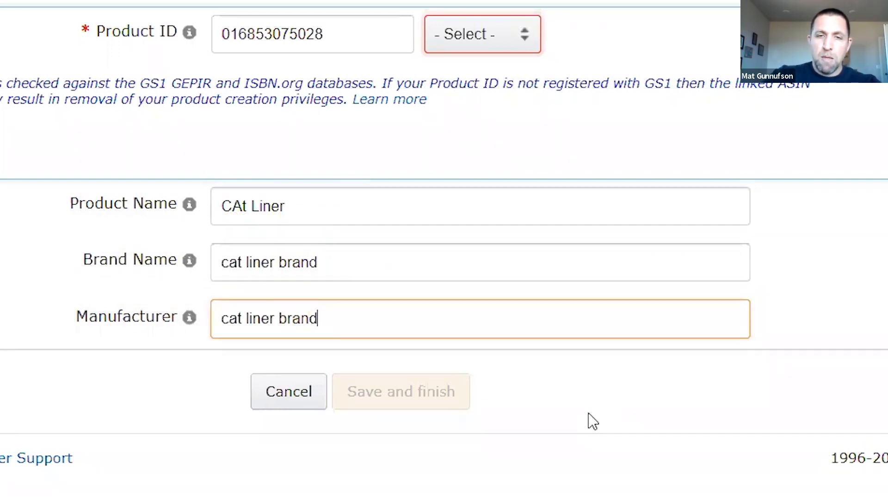
{"action": "left_click", "coordinate": [592, 420]}
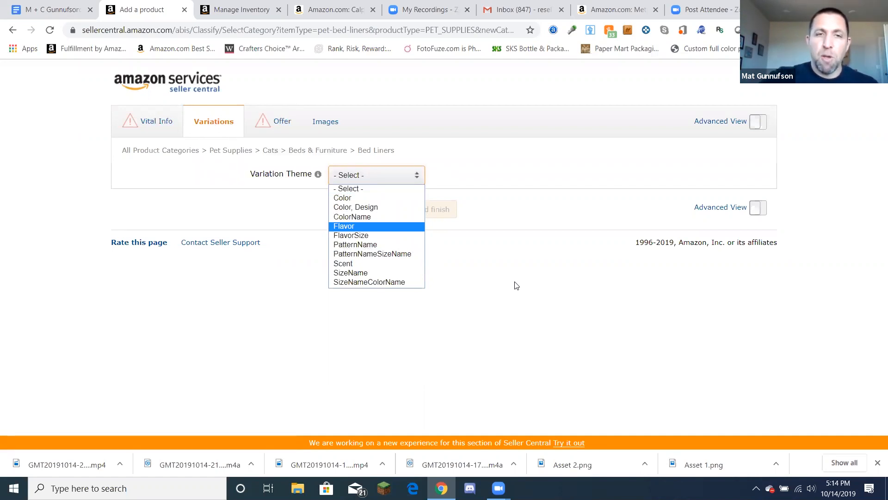
Step: Dismiss the variation theme choices, review the Offer section, and go to Images
{"action": "left_click", "coordinate": [280, 124]}
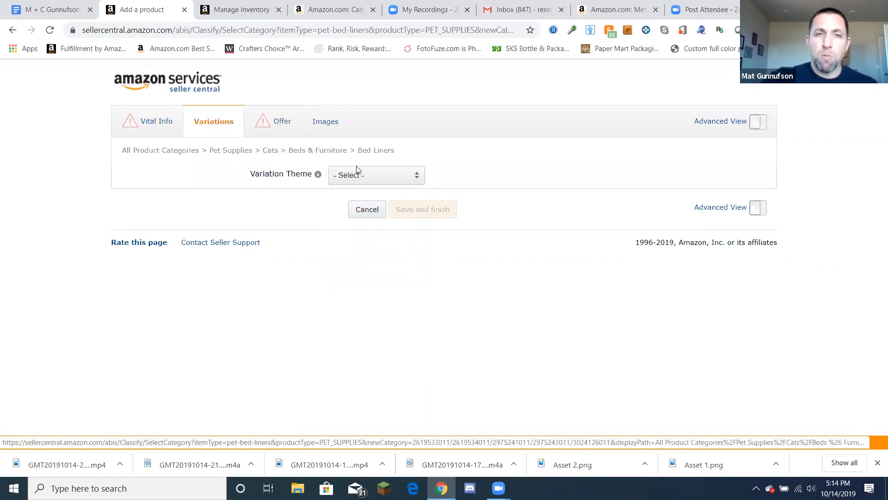
{"action": "left_click", "coordinate": [290, 125]}
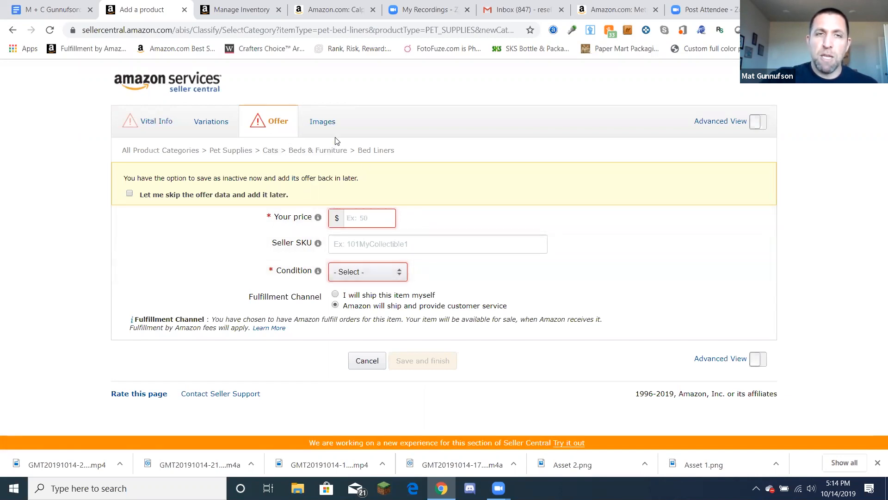
{"action": "left_click", "coordinate": [328, 124]}
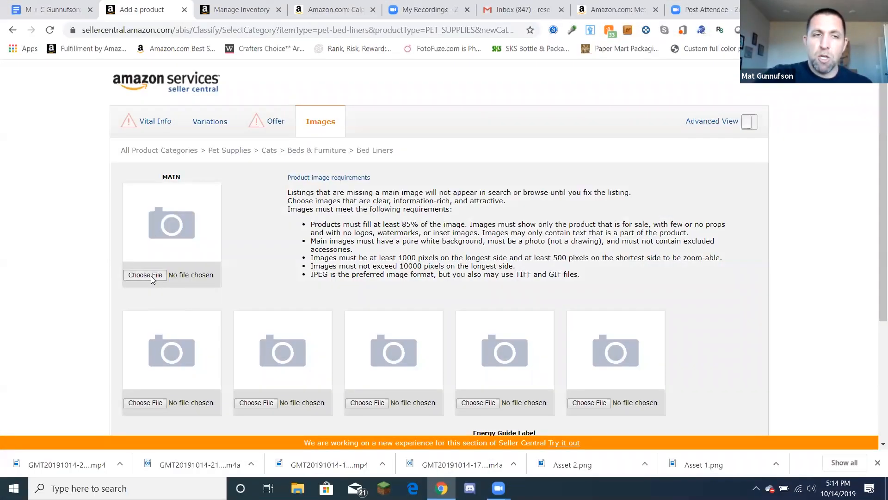
Step: Cancel the main image file picker and switch to the meat claws example listing tab
{"action": "left_click", "coordinate": [150, 275]}
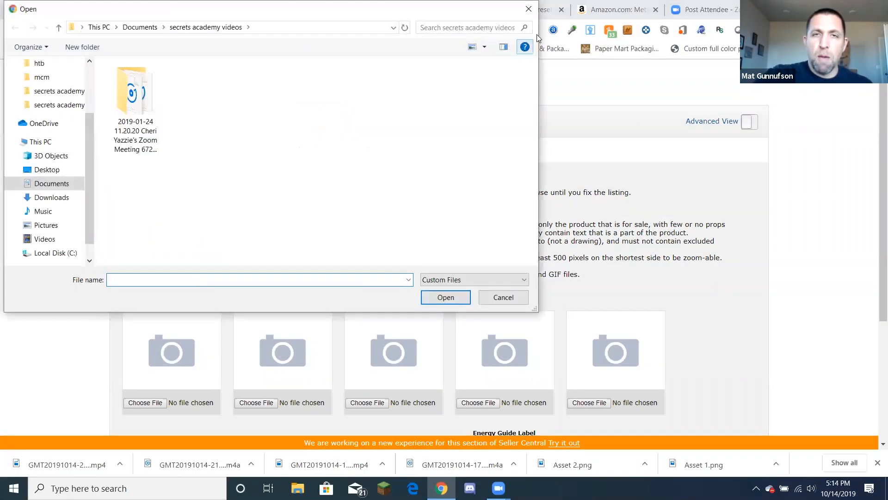
{"action": "left_click", "coordinate": [529, 9]}
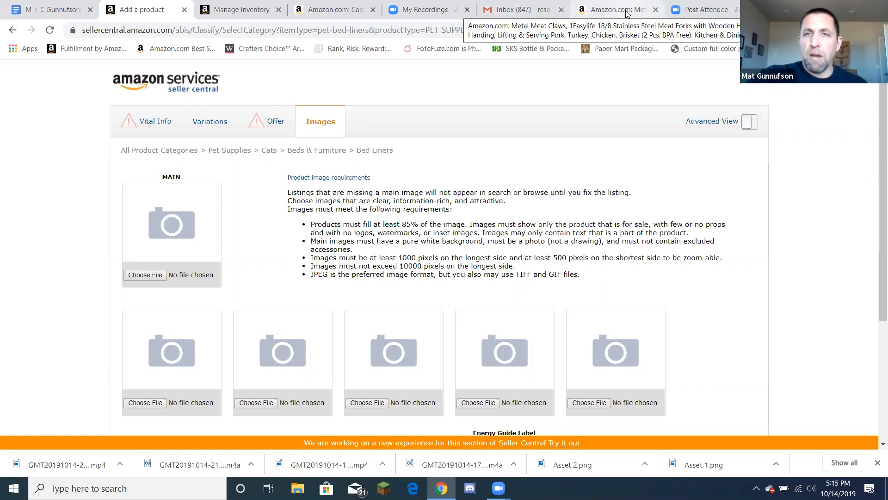
{"action": "left_click", "coordinate": [626, 13]}
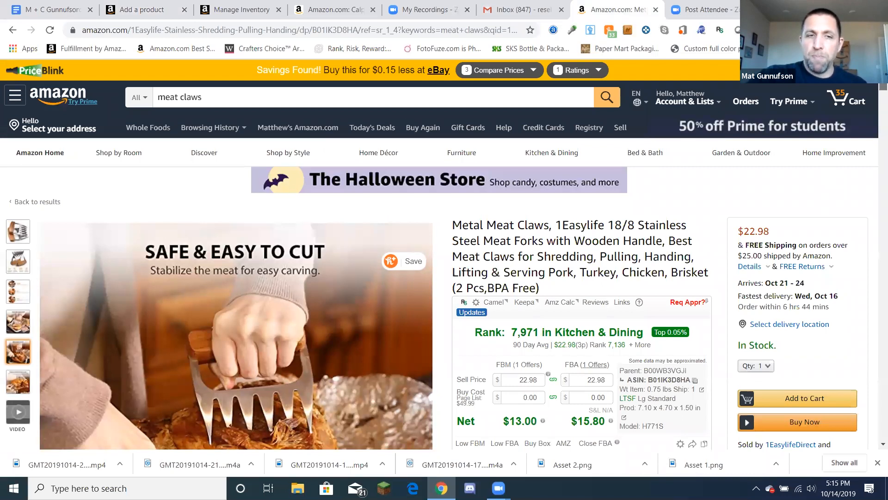
{"action": "scroll", "coordinate": [445, 278], "scroll_direction": "down", "scroll_amount": 1}
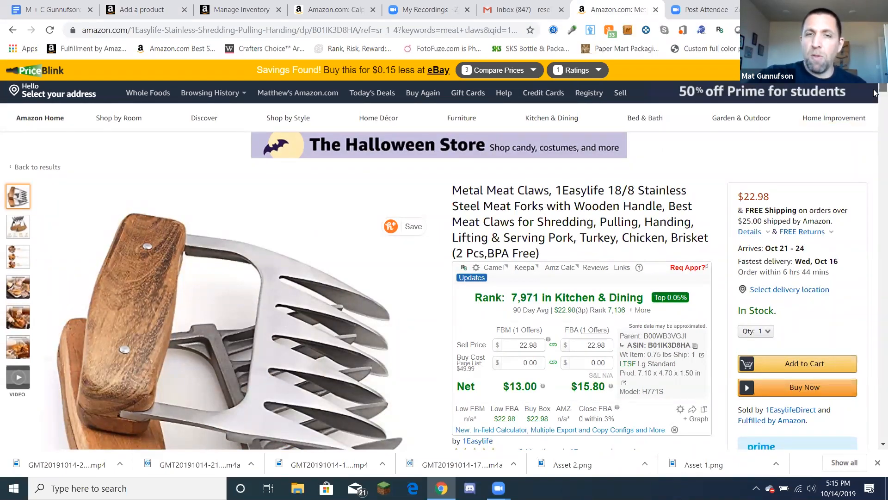
{"action": "left_click_drag", "start_coordinate": [877, 88], "coordinate": [876, 92]}
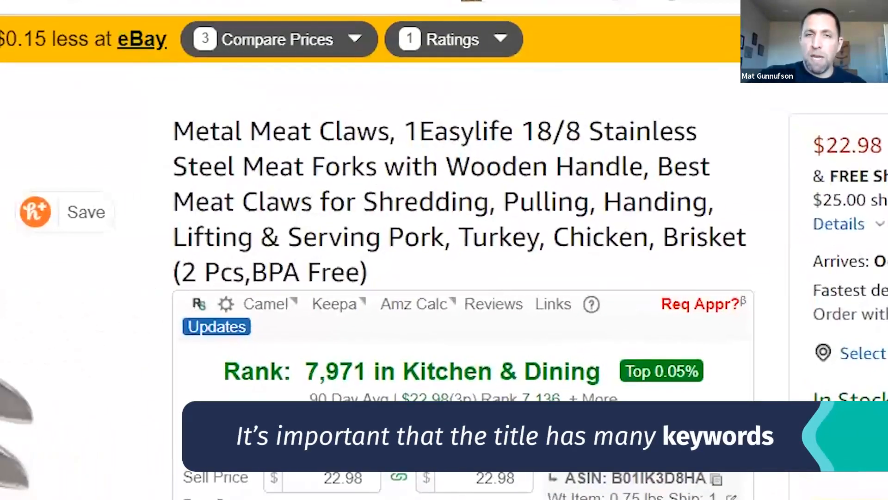
{"action": "left_click_drag", "start_coordinate": [167, 132], "coordinate": [399, 130]}
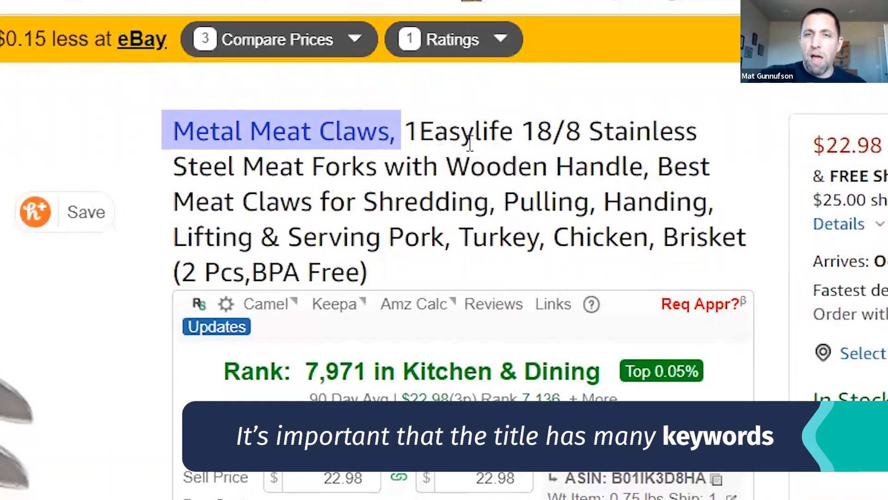
{"action": "left_click_drag", "start_coordinate": [588, 132], "coordinate": [648, 167]}
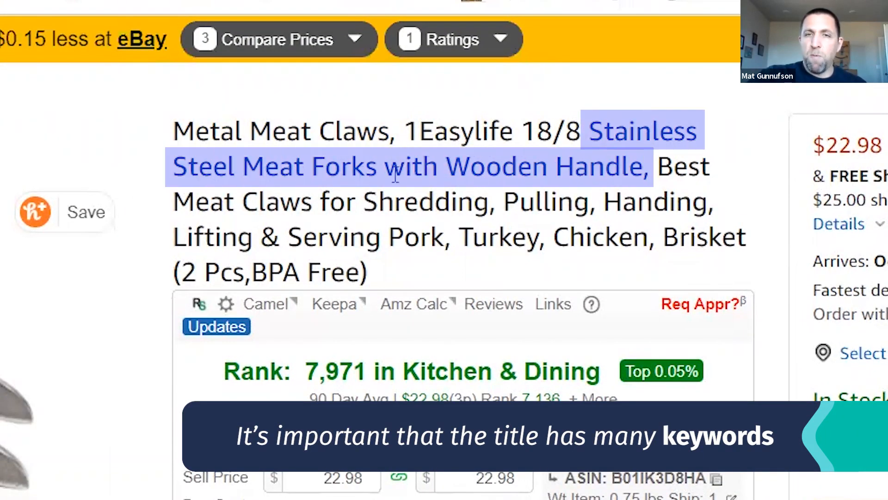
{"action": "left_click", "coordinate": [85, 240]}
{"action": "mouse_move", "coordinate": [657, 166]}
{"action": "left_mouse_down"}
{"action": "mouse_move", "coordinate": [416, 205]}
{"action": "mouse_move", "coordinate": [391, 239]}
{"action": "left_mouse_up"}
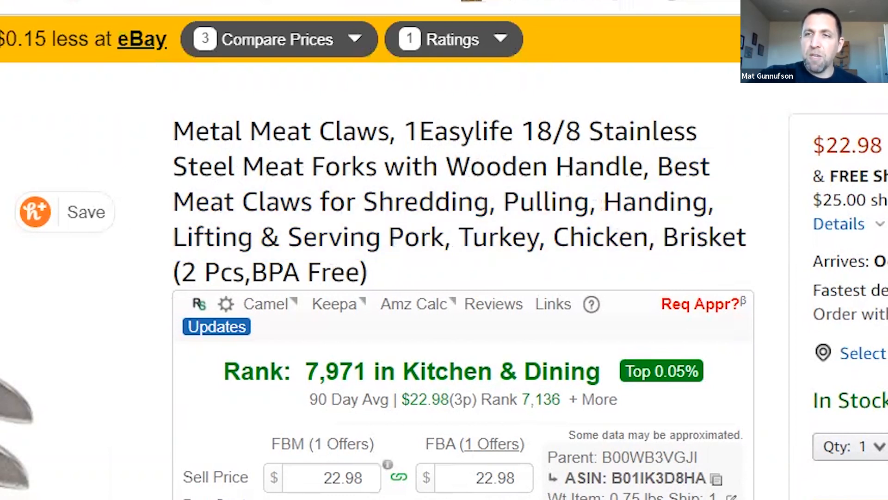
{"action": "scroll", "coordinate": [444, 277], "scroll_direction": "down", "scroll_amount": 1}
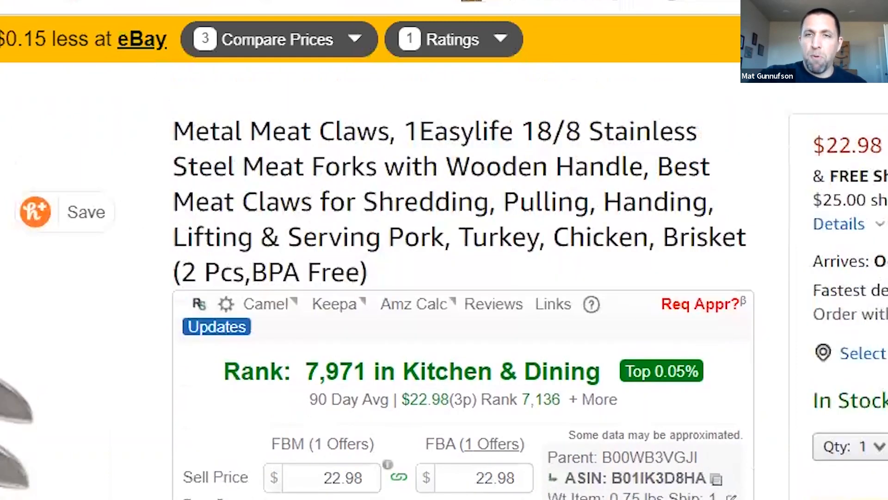
{"action": "scroll", "coordinate": [444, 277], "scroll_direction": "up", "scroll_amount": 2}
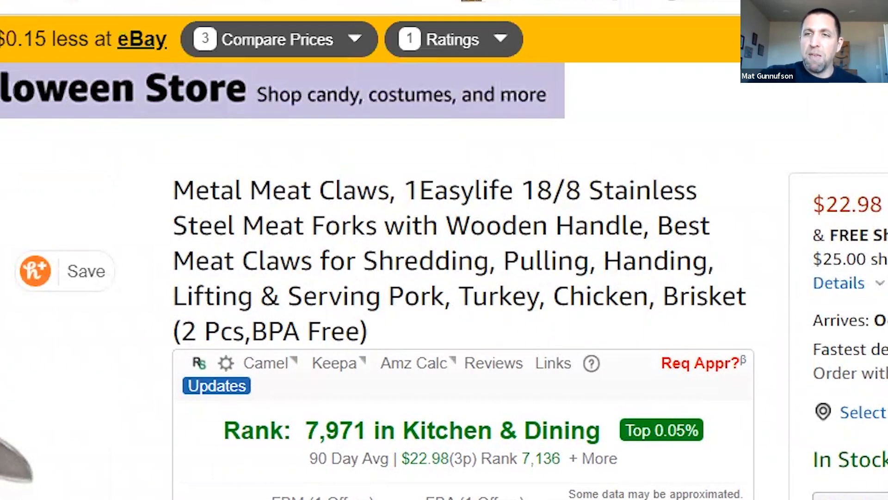
{"action": "scroll", "coordinate": [444, 278], "scroll_direction": "down", "scroll_amount": 1}
{"action": "scroll", "coordinate": [444, 278], "scroll_direction": "down", "scroll_amount": 1}
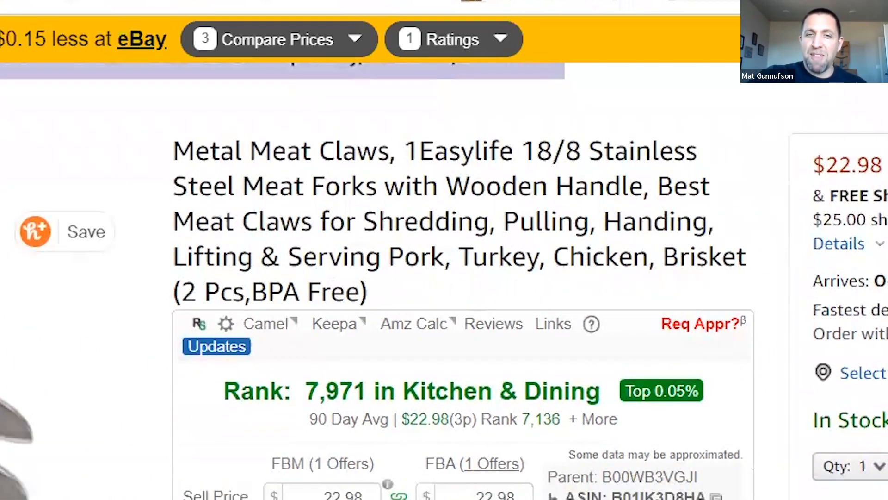
{"action": "scroll", "coordinate": [445, 278], "scroll_direction": "down", "scroll_amount": 1}
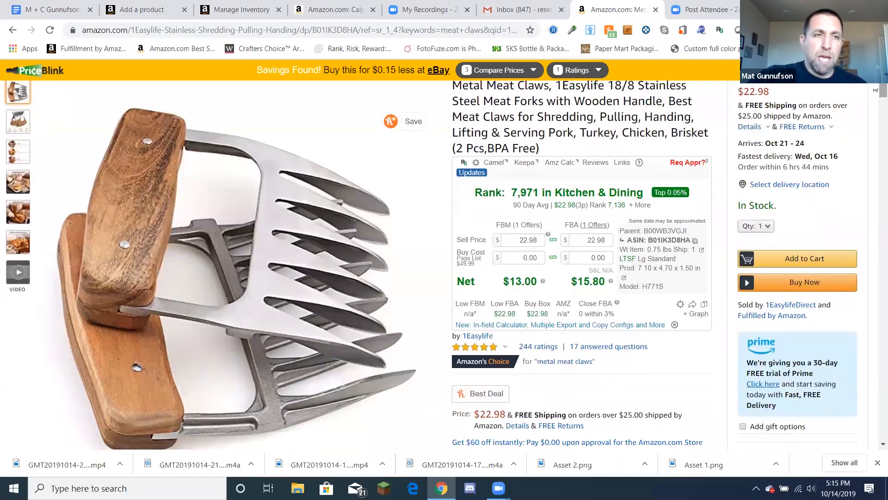
{"action": "mouse_move", "coordinate": [18, 120]}
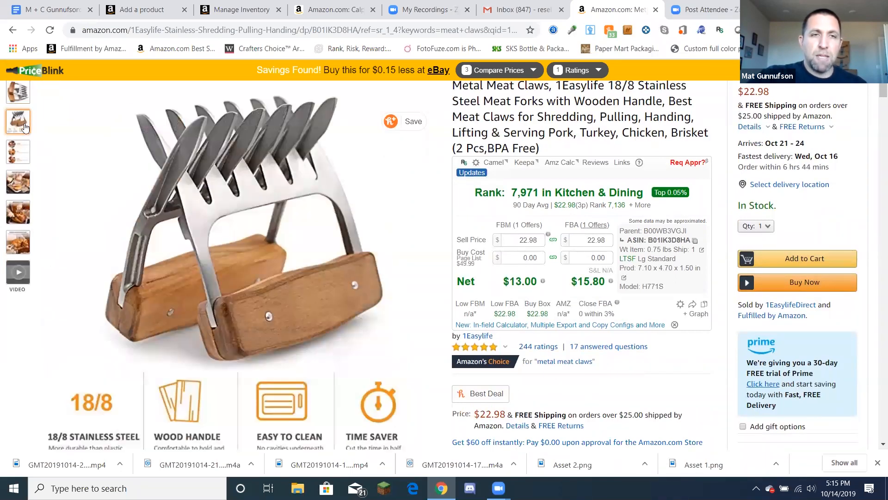
{"action": "mouse_move", "coordinate": [18, 151]}
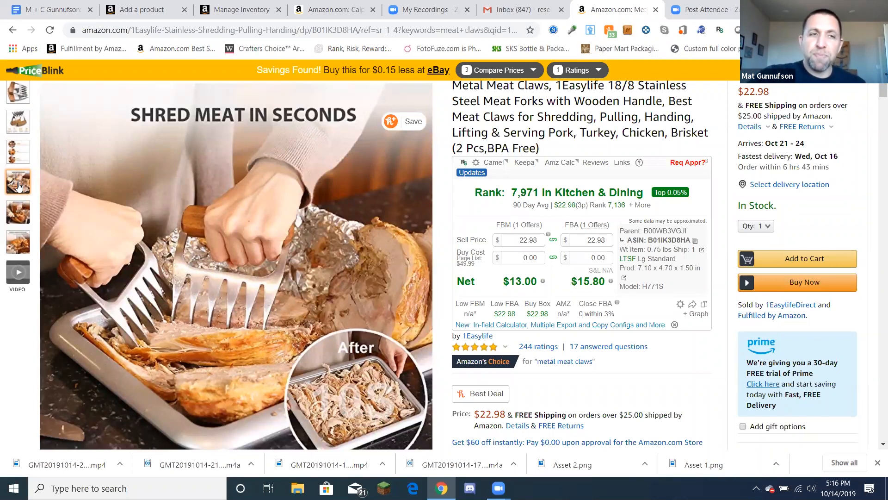
{"action": "mouse_move", "coordinate": [18, 211]}
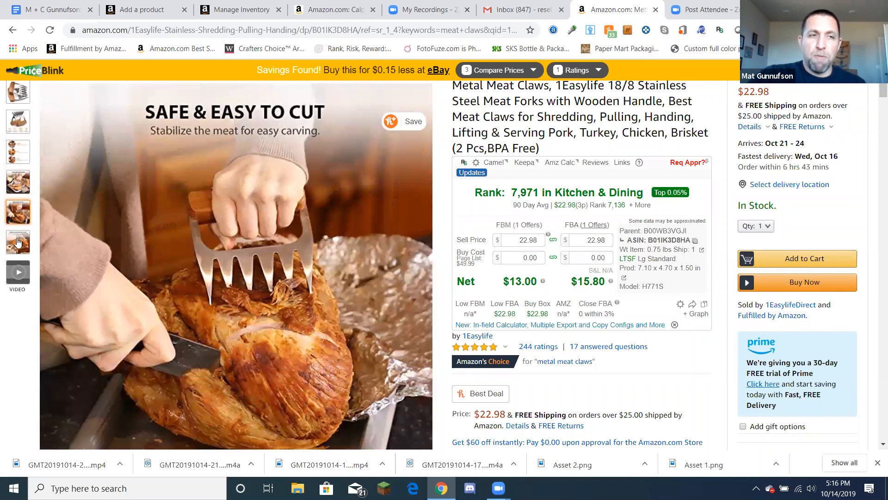
{"action": "mouse_move", "coordinate": [18, 242]}
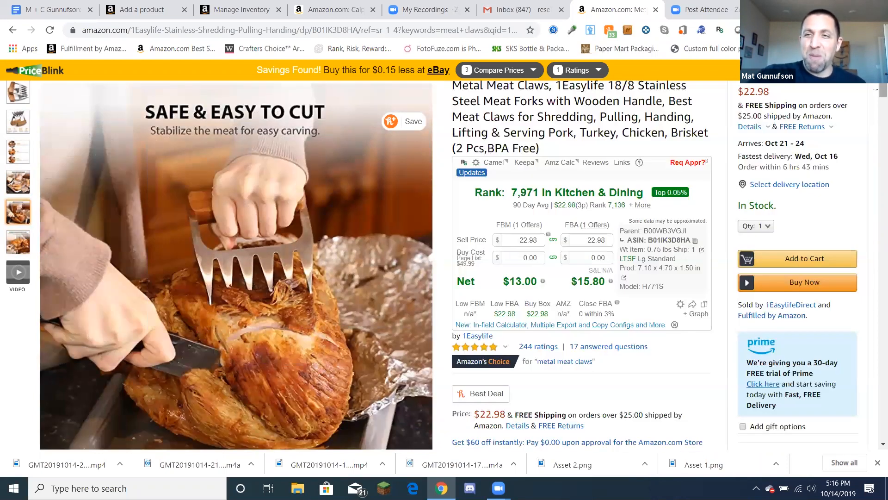
{"action": "mouse_move", "coordinate": [876, 90]}
{"action": "left_mouse_down"}
{"action": "mouse_move", "coordinate": [883, 87]}
{"action": "mouse_move", "coordinate": [876, 118]}
{"action": "mouse_move", "coordinate": [876, 106]}
{"action": "left_mouse_up"}
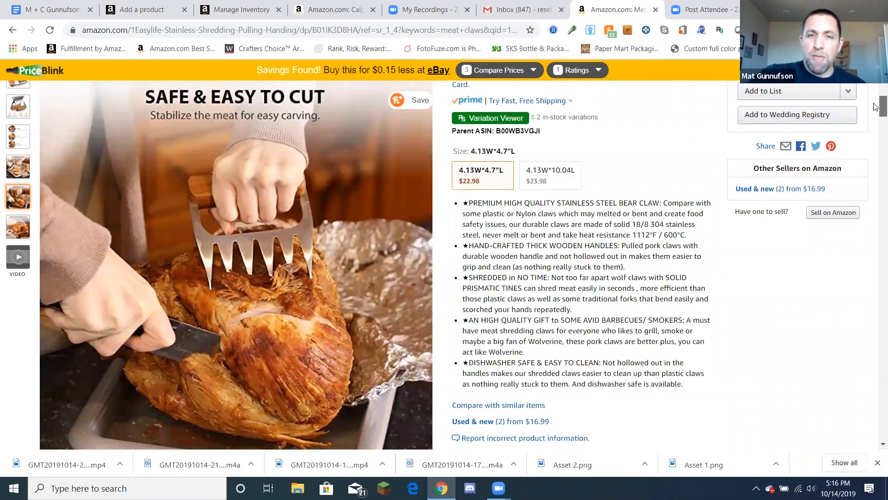